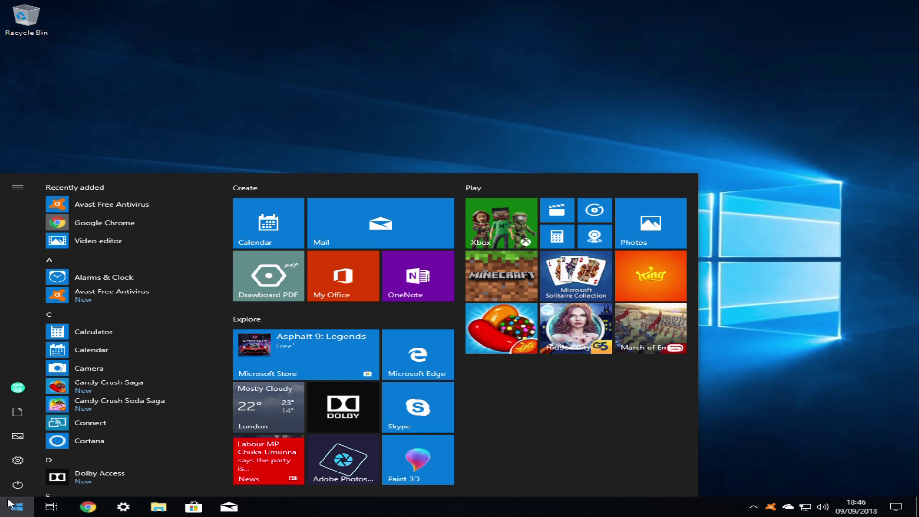
# Search 'about' from Start and open the About your PC settings page
pyautogui.write('about')
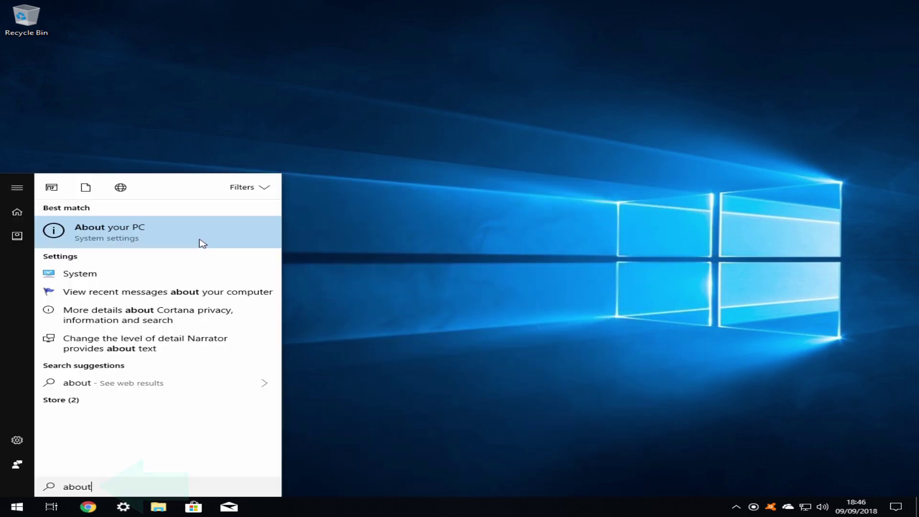
pyautogui.click(203, 243)
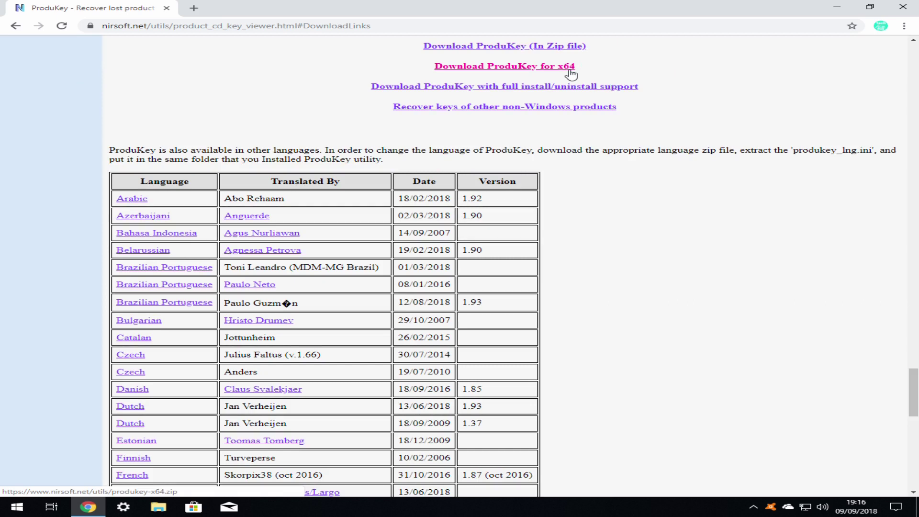
# Download produkey-x64.zip for x64 from NirSoft and open its download menu
pyautogui.click(570, 72)
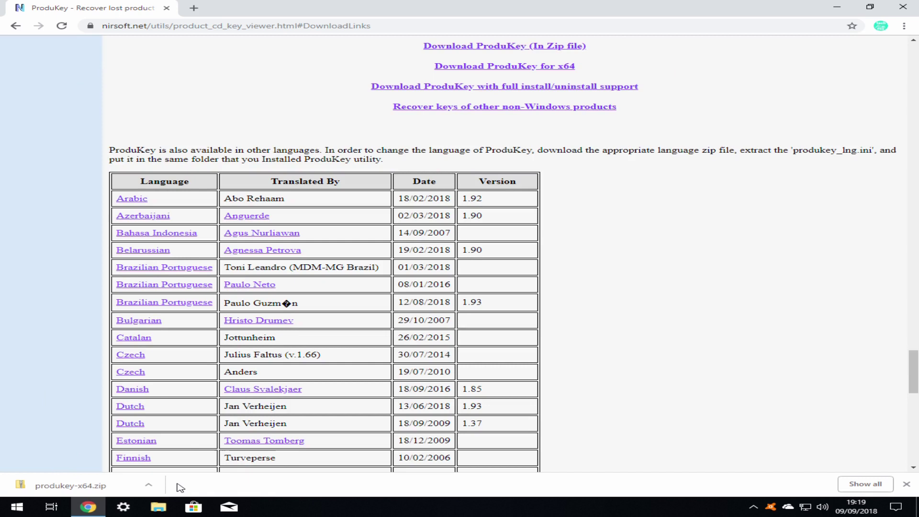
pyautogui.click(149, 485)
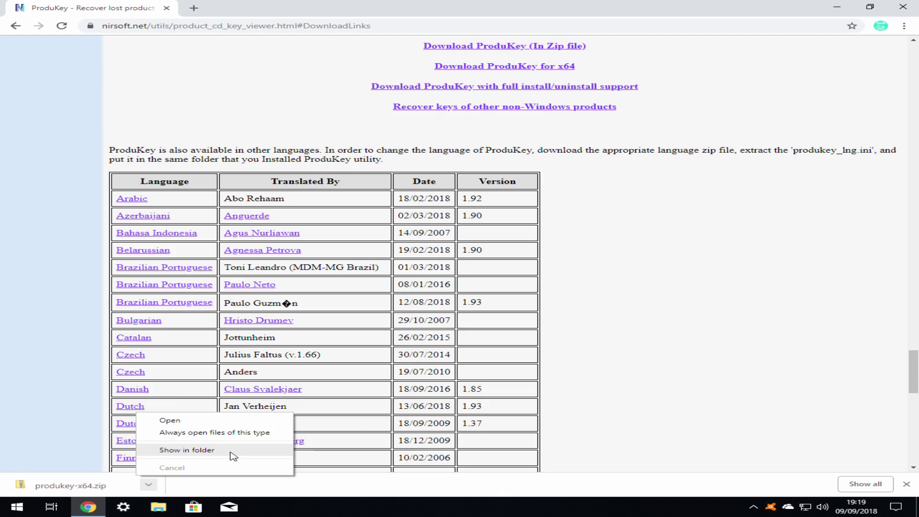
# Extract produkey-x64.zip into a produkey-x64 folder and select the ProduKey application
pyautogui.click(187, 450)
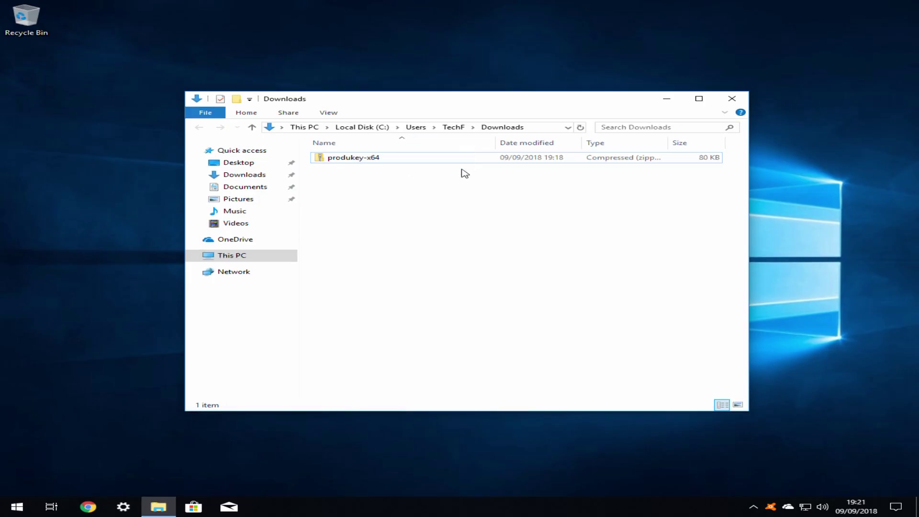
pyautogui.rightClick(398, 158)
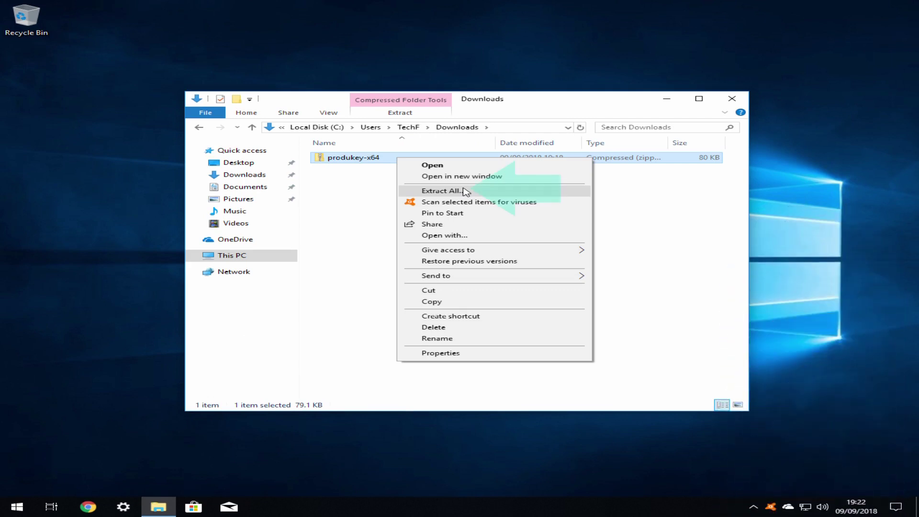
pyautogui.click(463, 190)
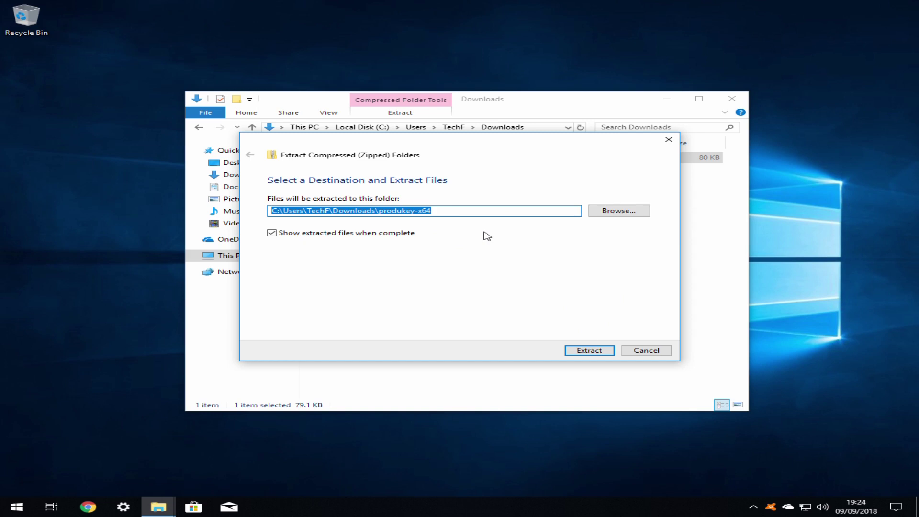
pyautogui.click(589, 350)
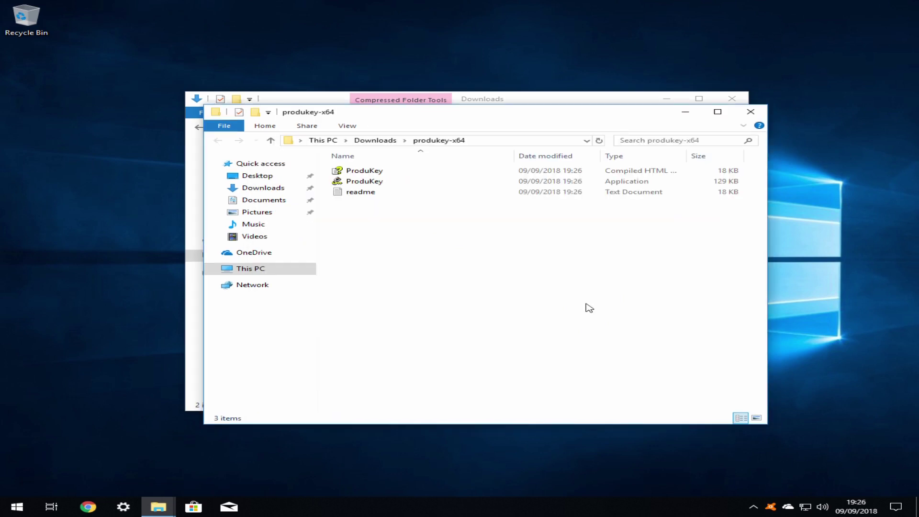
pyautogui.click(454, 184)
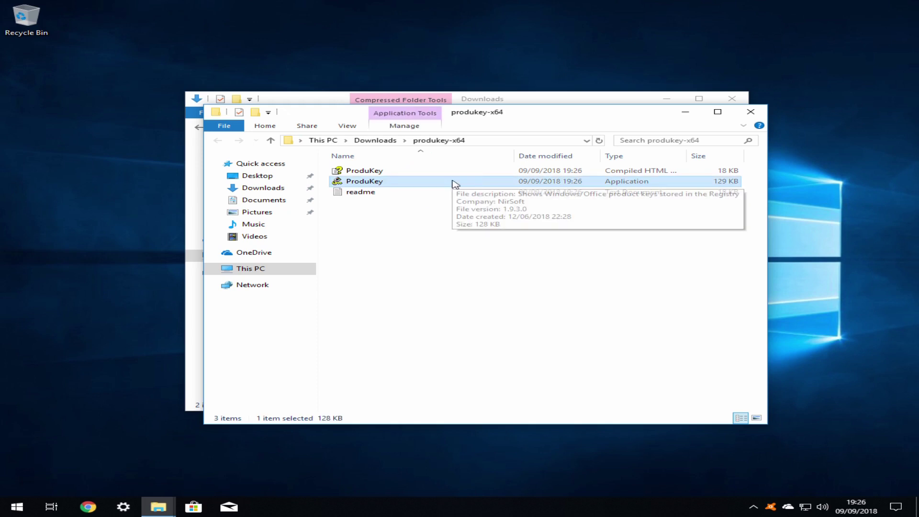
# Run ProduKey.exe to reveal the installed Windows product key
pyautogui.doubleClick(455, 183)
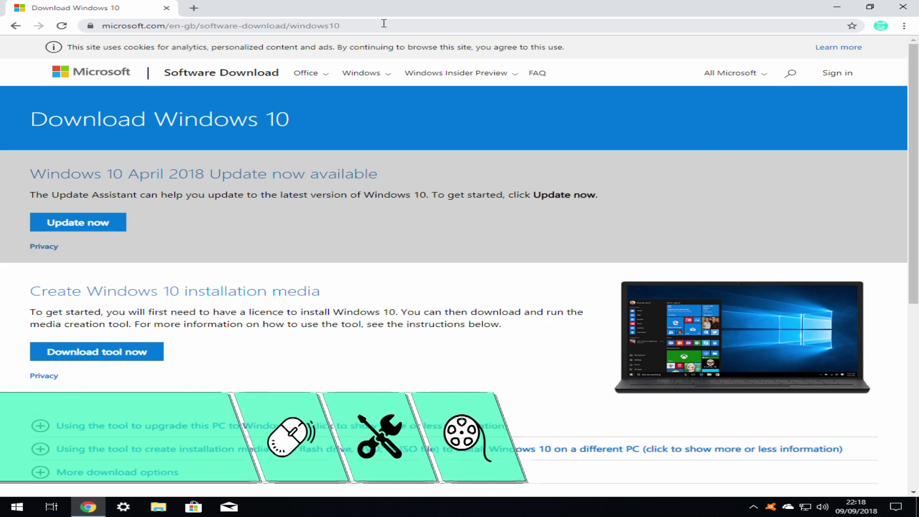
# Run the downloaded MediaCreationTool from Chrome's download bar
pyautogui.scroll(-2, 171, 261)
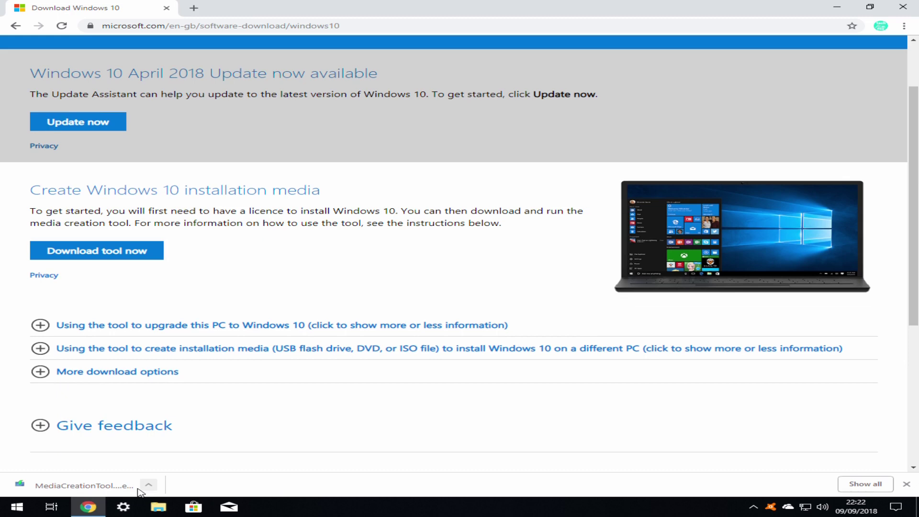
pyautogui.click(84, 485)
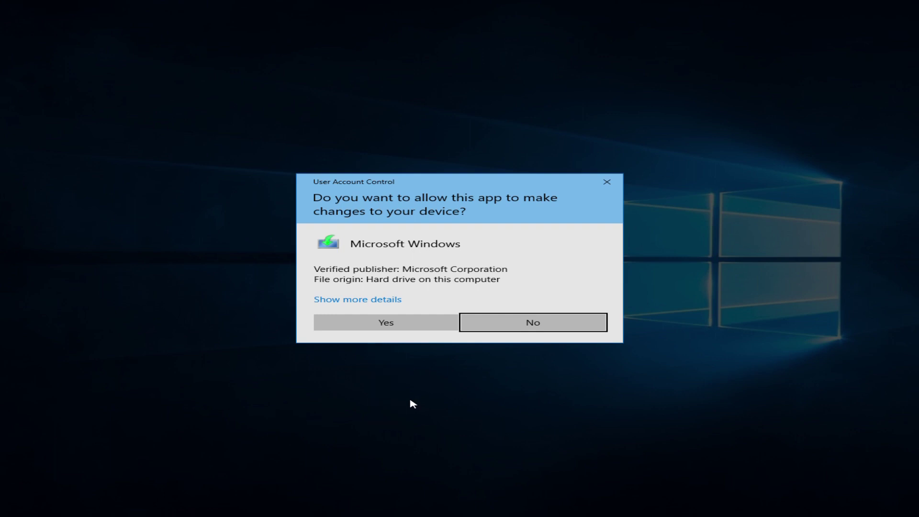
# Allow the setup tool through User Account Control and accept the Windows 10 licence terms
pyautogui.click(445, 323)
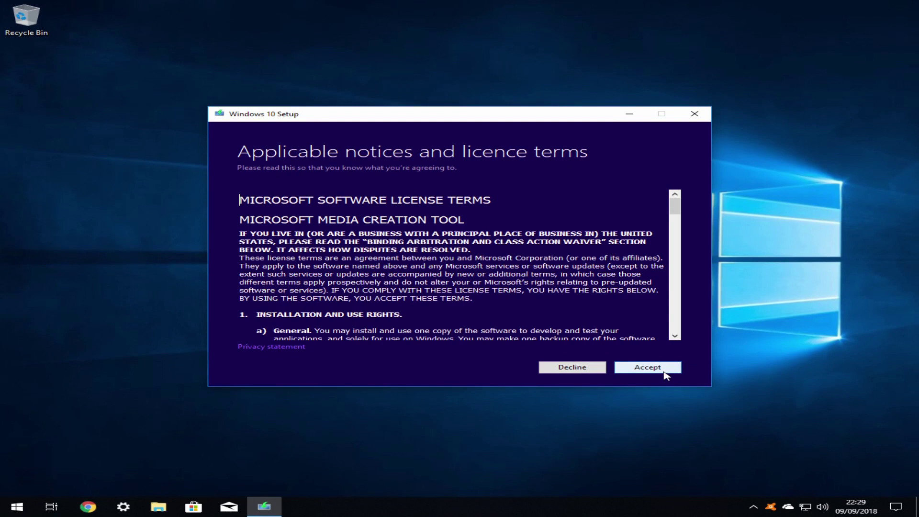
pyautogui.click(647, 367)
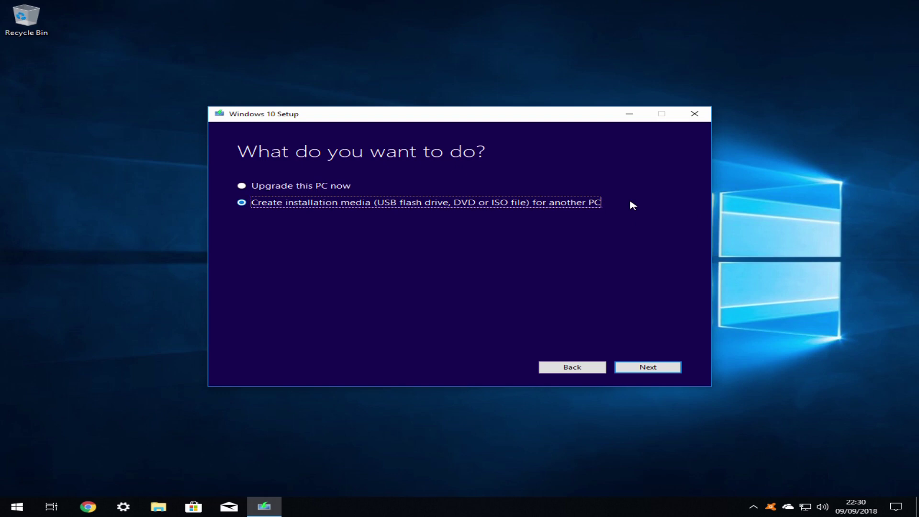
# Continue with Create installation media and choose ISO file as the media type
pyautogui.press('Return')
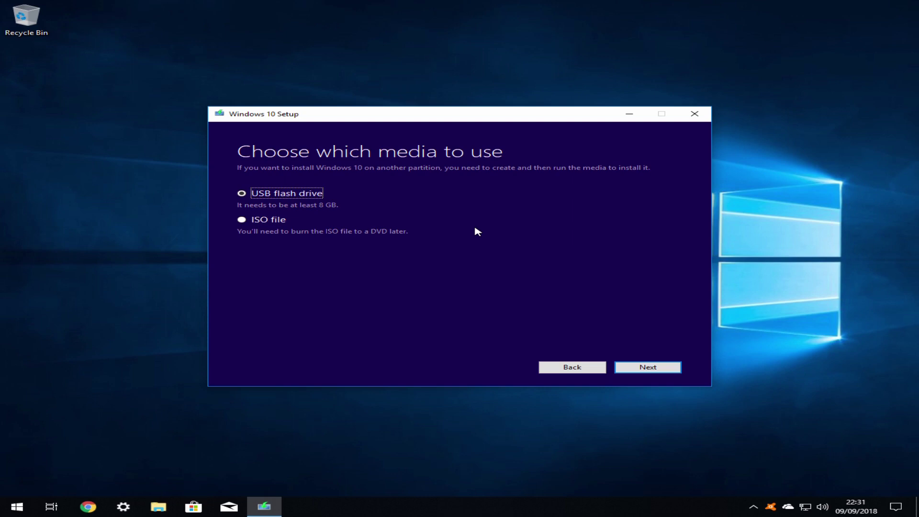
pyautogui.press('Down')
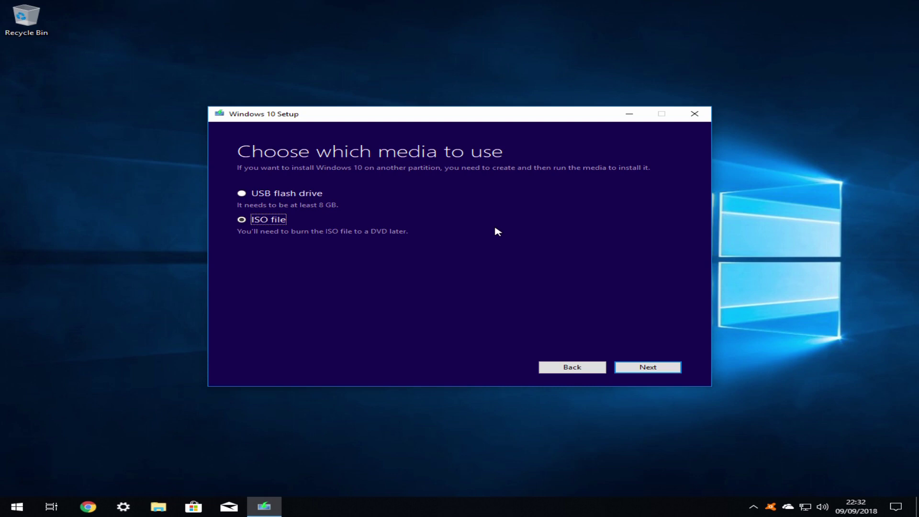
pyautogui.click(647, 367)
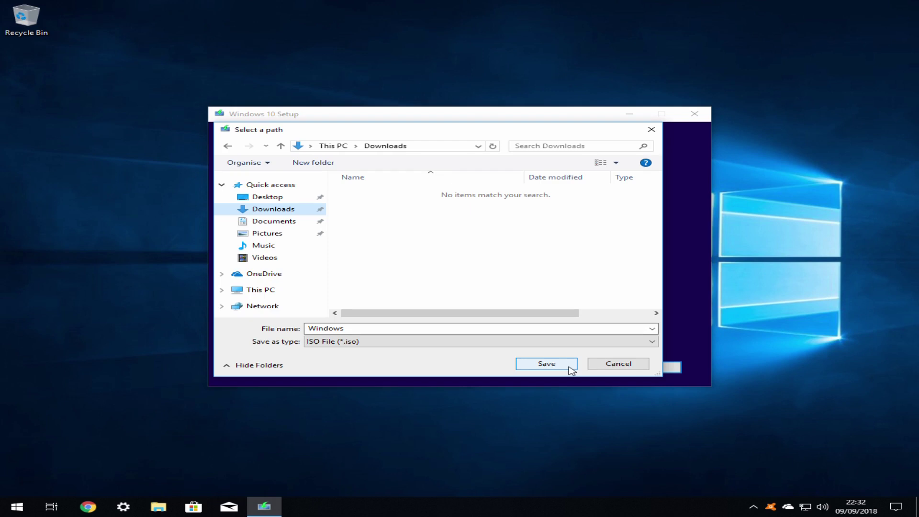
# Save Windows.iso to the Downloads folder and let the tool build it
pyautogui.click(569, 368)
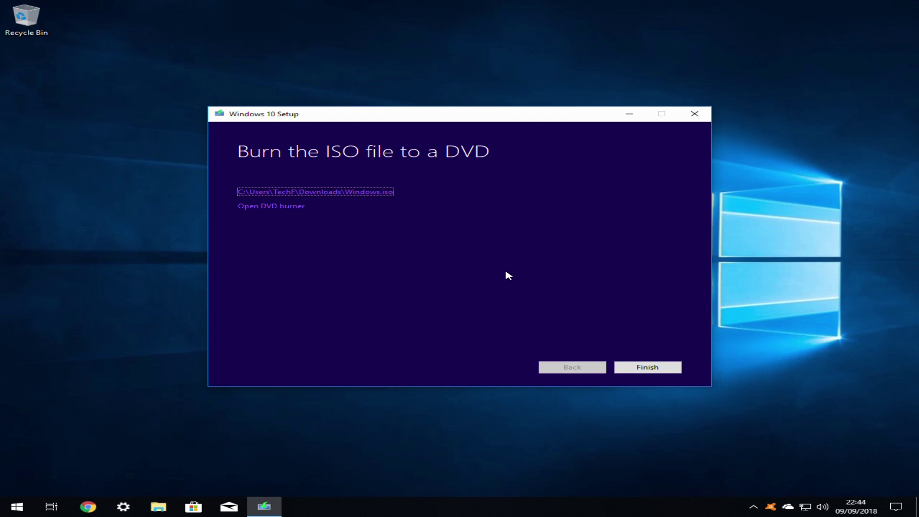
# Finish the ISO creation and close the Media Creation Tool
pyautogui.press('Return')
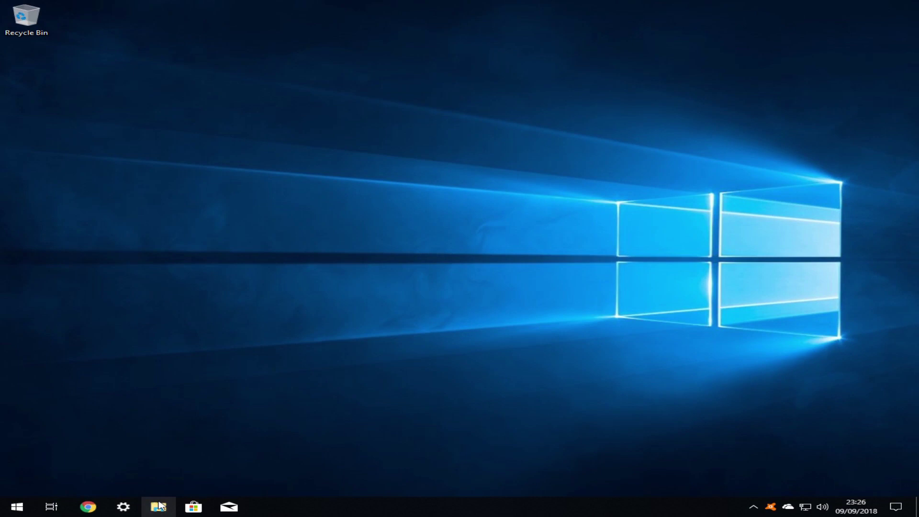
# Open File Explorer at Quick access and select the six frequent folders, Desktop through Videos
pyautogui.click(158, 507)
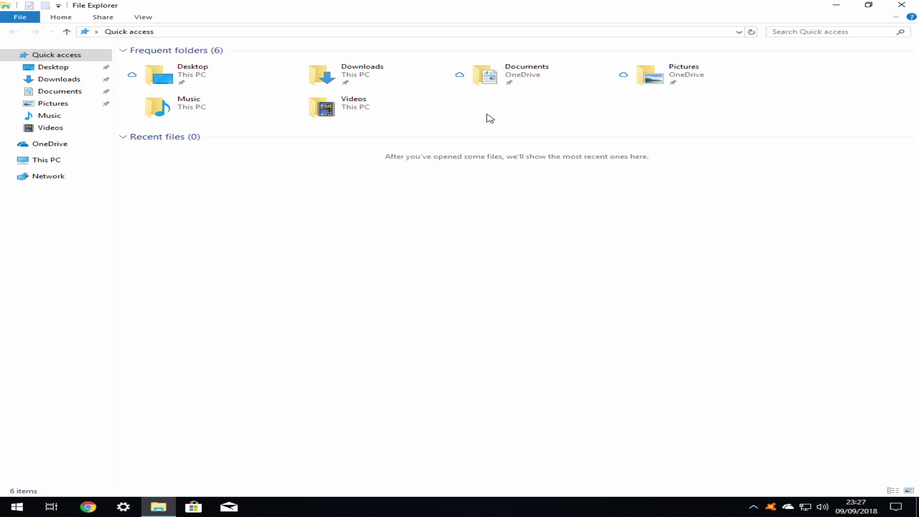
pyautogui.click(265, 86)
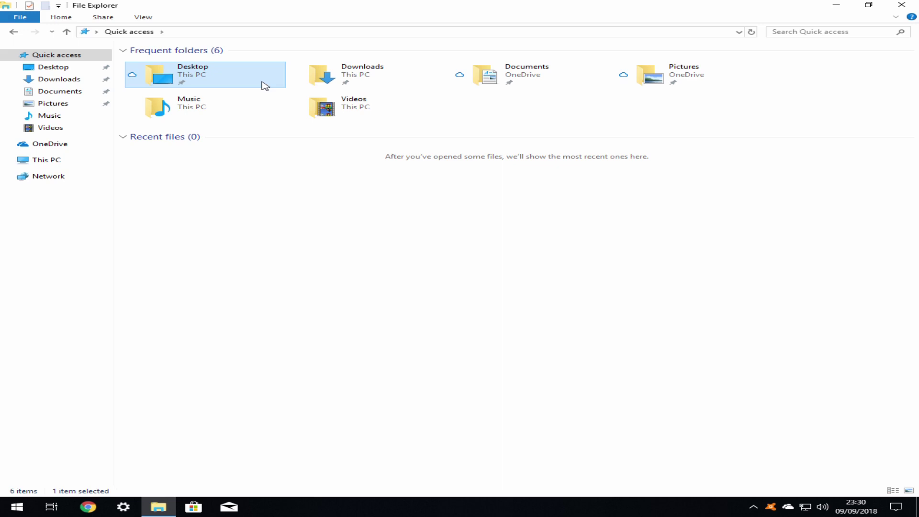
pyautogui.keyDown('shift'); pyautogui.click(431, 113); pyautogui.keyUp('shift')
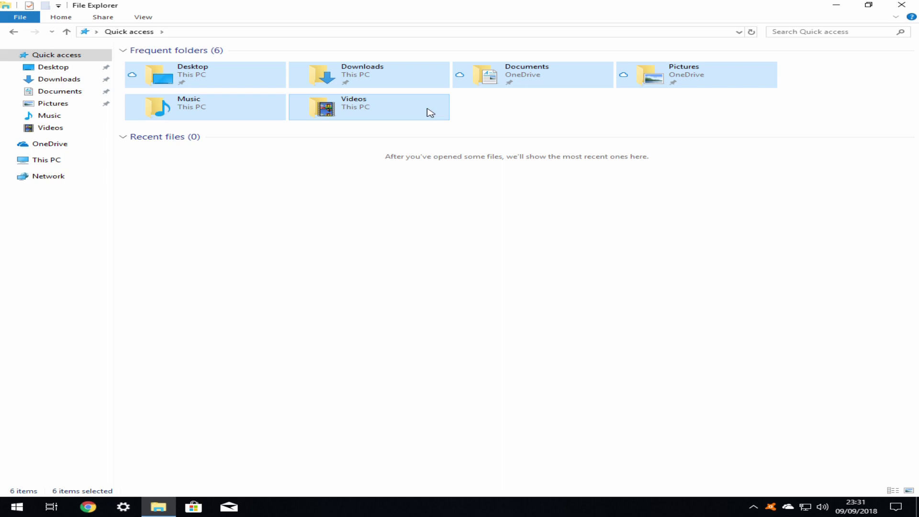
# Open Properties for the six selected folders, showing 8 files, 9 folders and 2.79 KB
pyautogui.rightClick(418, 111)
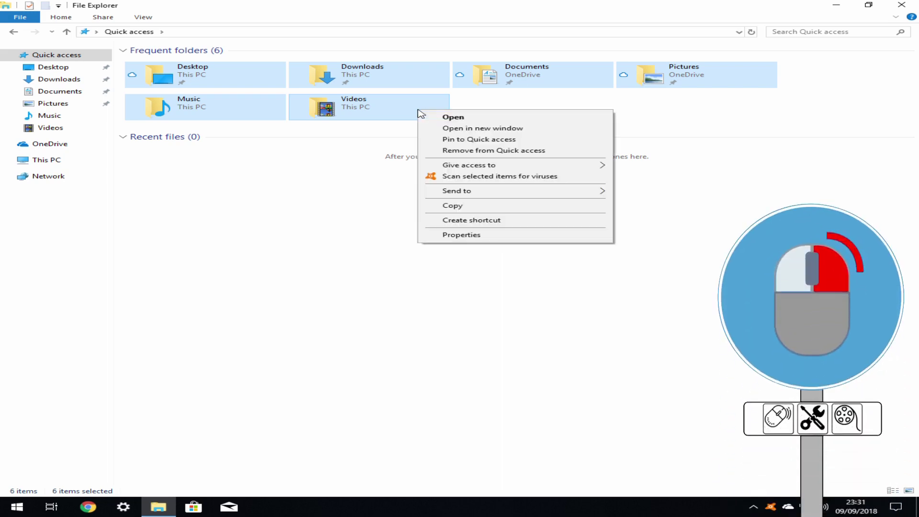
pyautogui.click(534, 238)
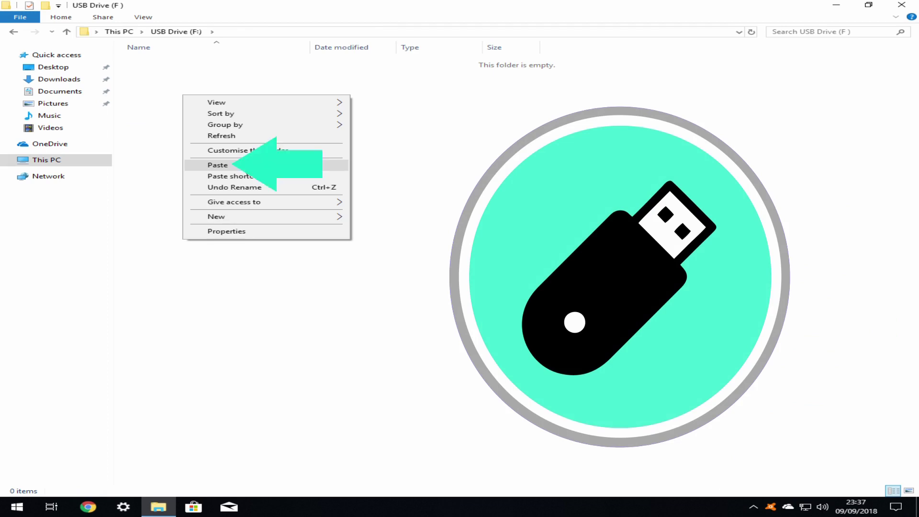
# Paste the six copied user folders into the empty USB Drive (F:)
pyautogui.click(287, 165)
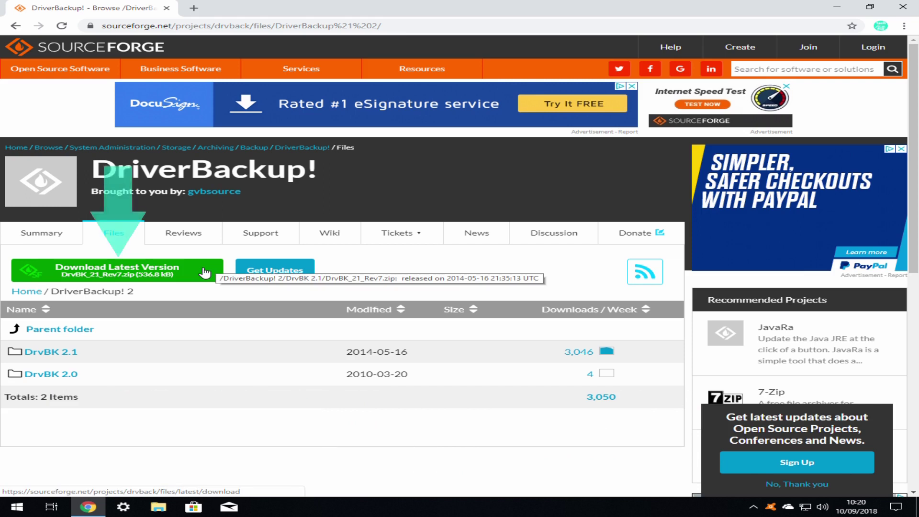
# Download DrvBK_21_Rev7.zip, the latest DriverBackup! version, from SourceForge
pyautogui.click(205, 273)
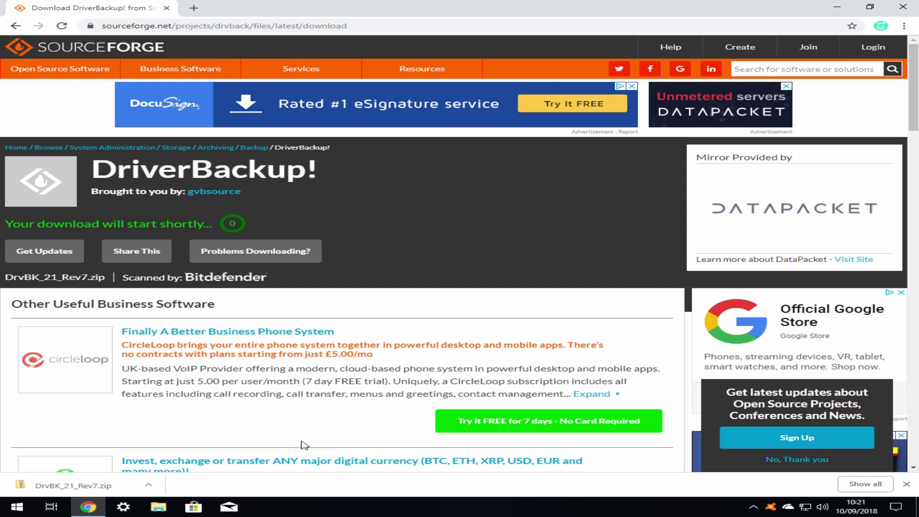
pyautogui.click(149, 485)
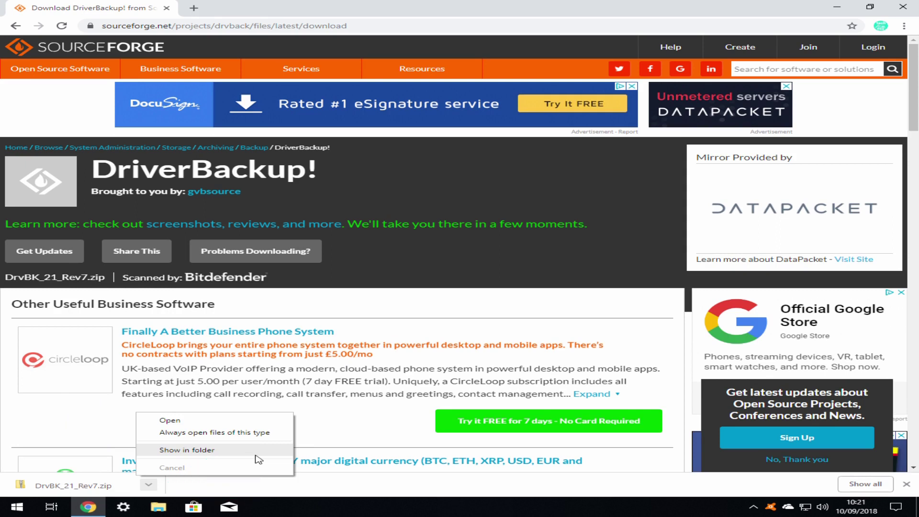
# Extract DrvBK_21_Rev7.zip in Downloads to its suggested folder and open DrvBK_21 (23 items)
pyautogui.click(259, 460)
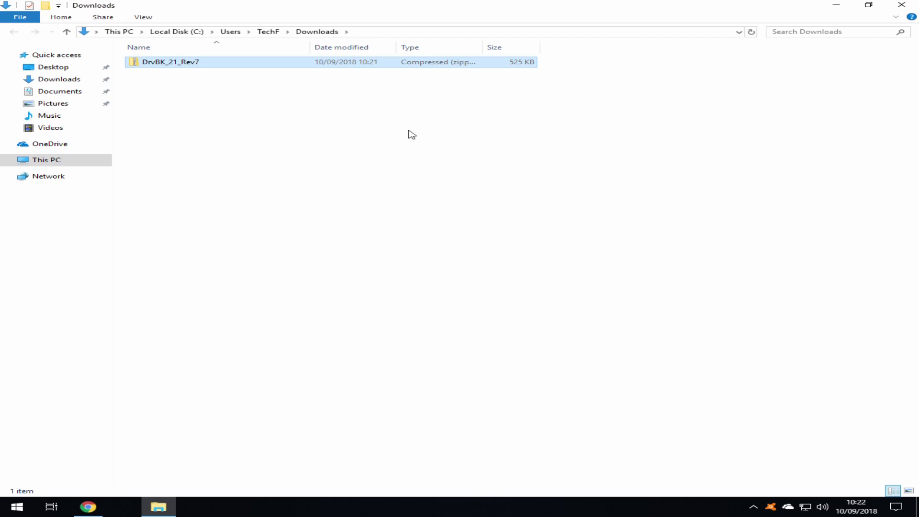
pyautogui.rightClick(231, 62)
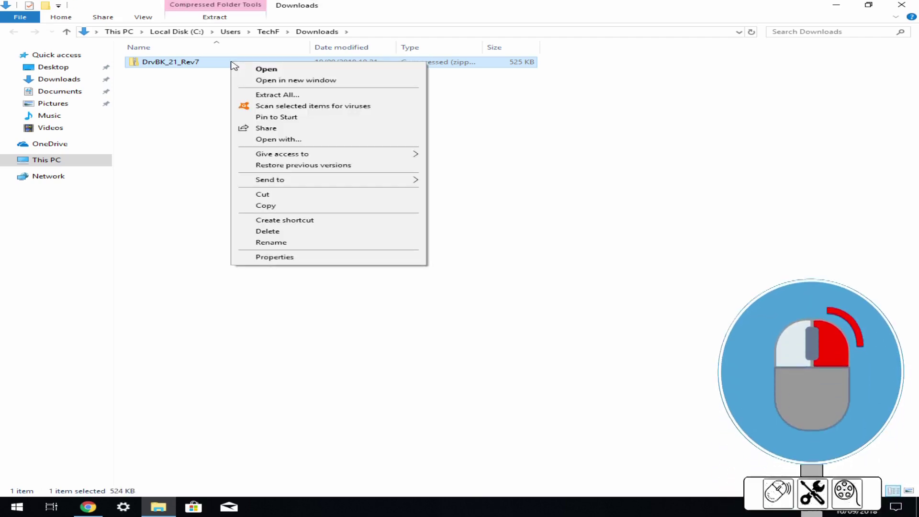
pyautogui.click(382, 96)
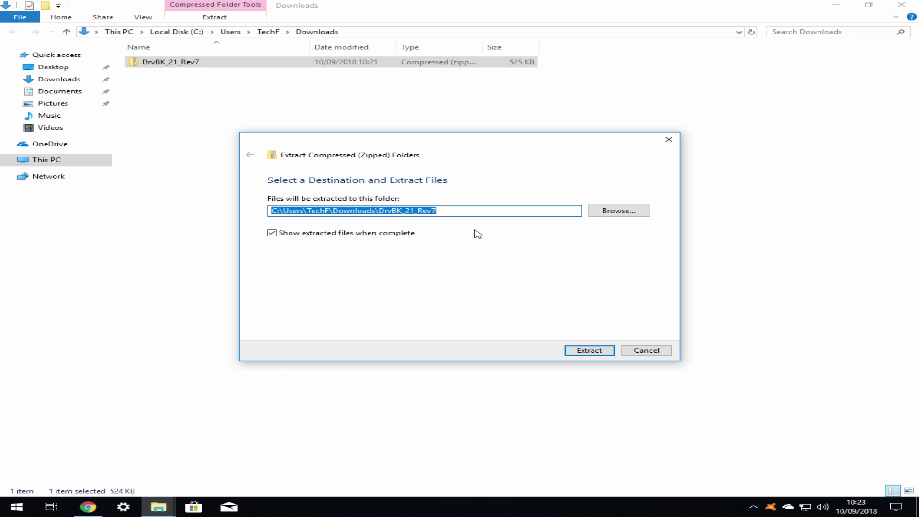
pyautogui.press('Return')
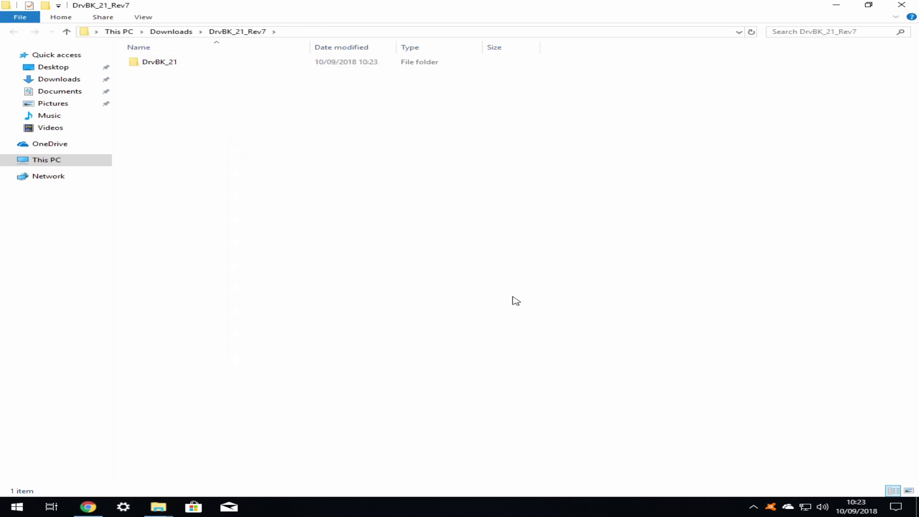
pyautogui.press('Return')
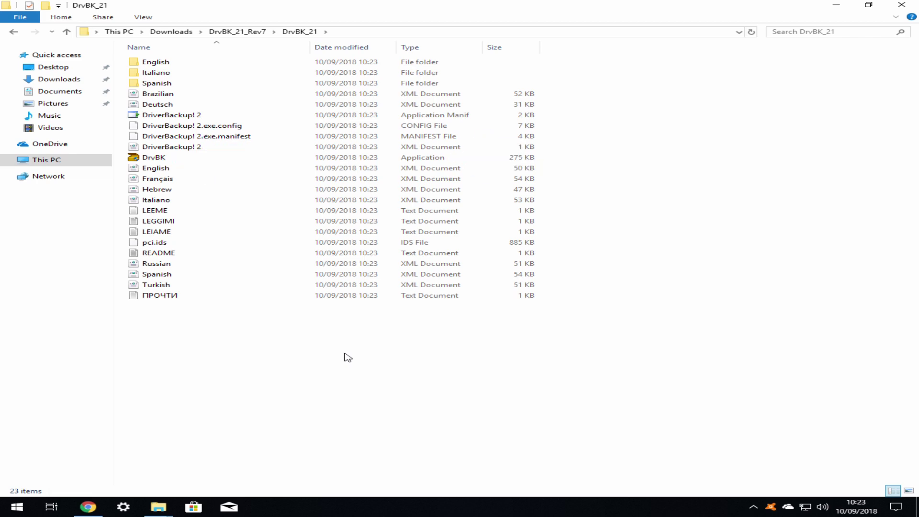
# Launch DrvBK with administrator approval and install the required .NET Framework 3.5
pyautogui.doubleClick(241, 159)
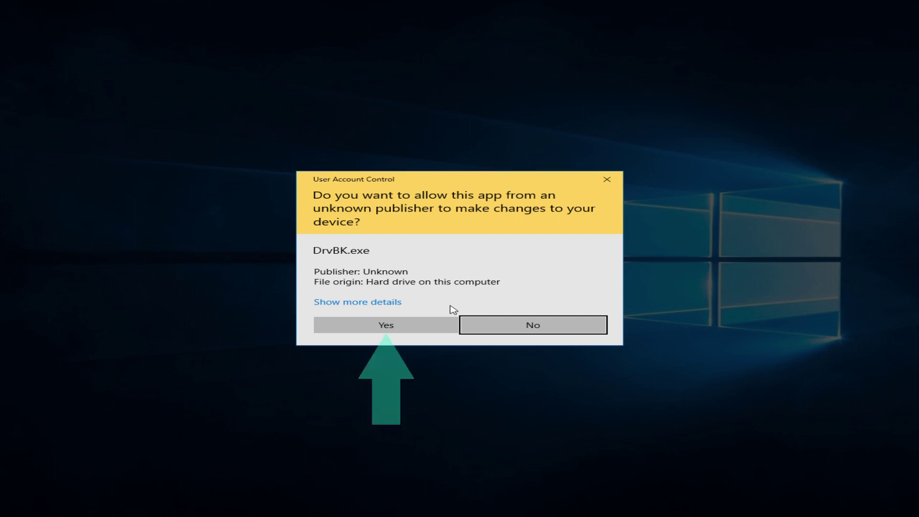
pyautogui.click(450, 324)
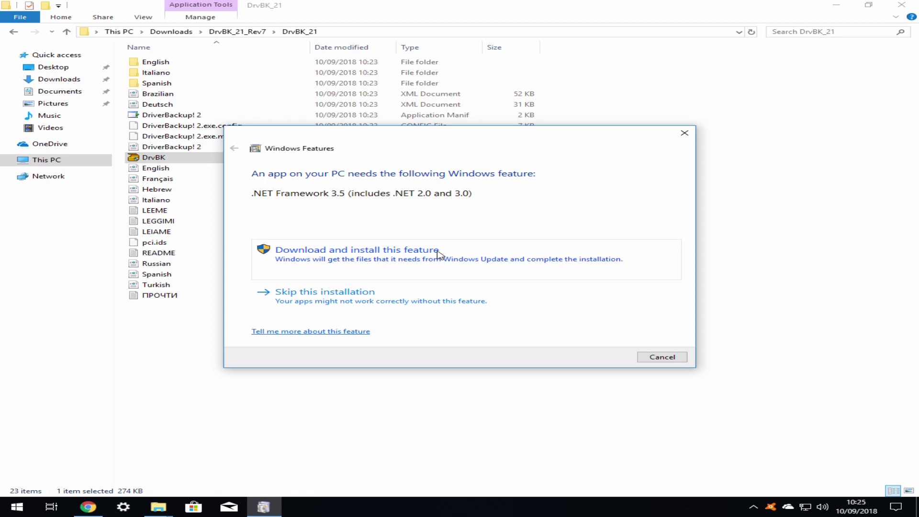
pyautogui.click(437, 252)
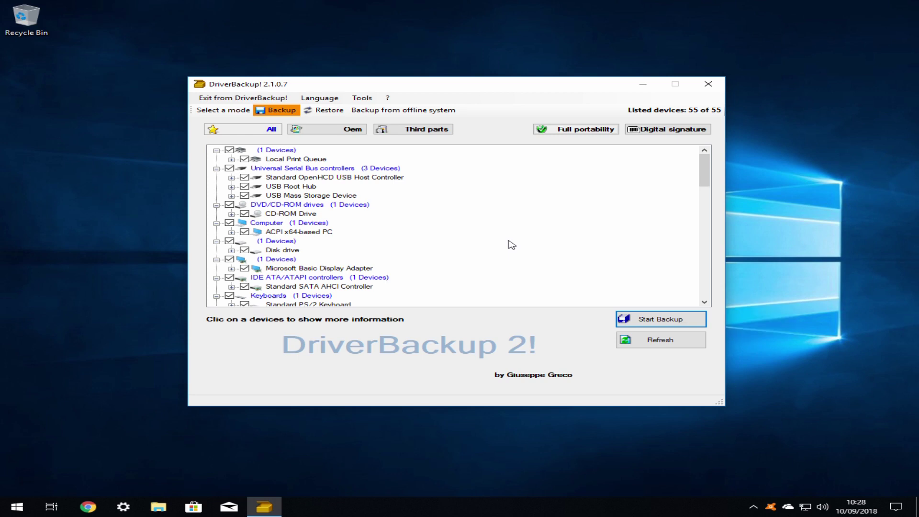
# Start the device driver backup and browse to USB Disk (F:) as its destination
pyautogui.click(672, 325)
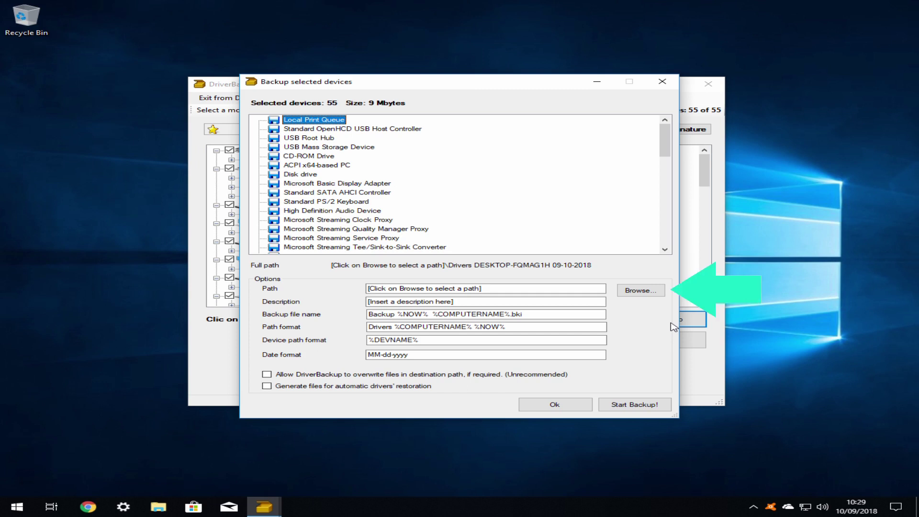
pyautogui.click(640, 290)
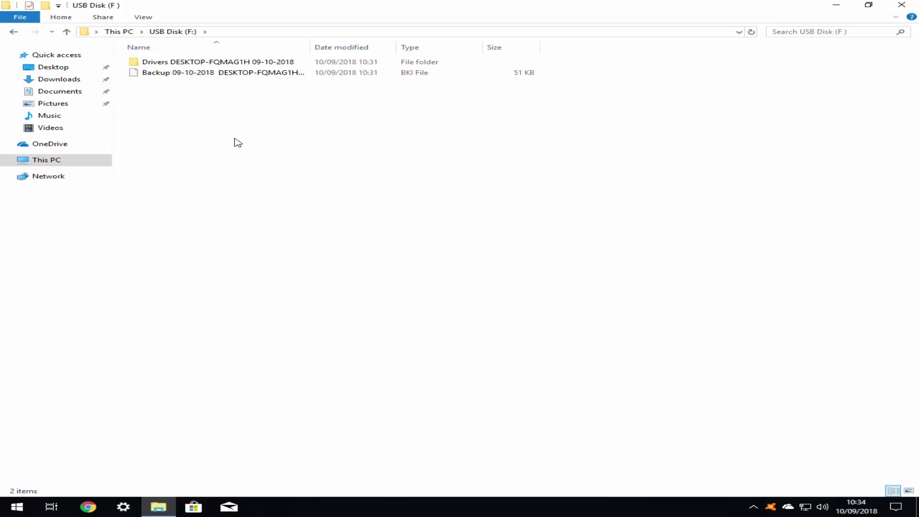
# Open the Drivers folder on USB Disk (F:) to check its 55 driver subfolders
pyautogui.doubleClick(218, 62)
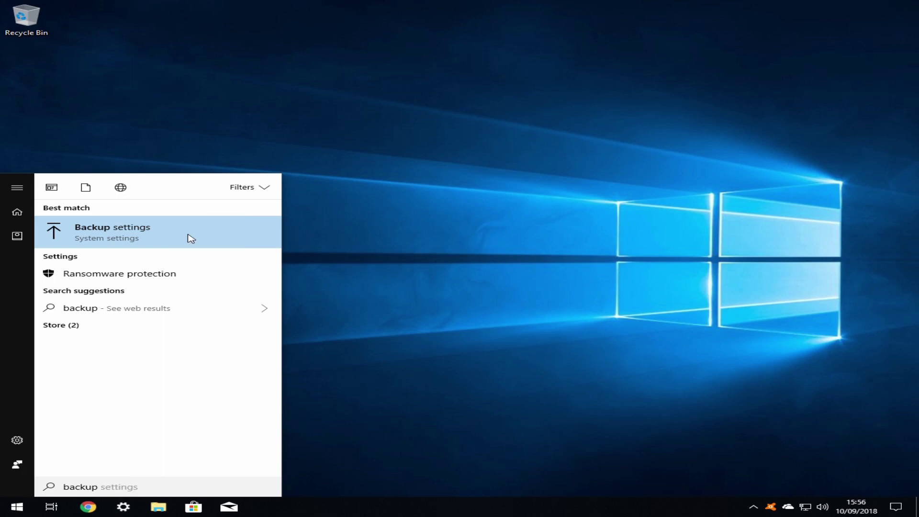
# Open Backup settings from the Start search results
pyautogui.click(191, 239)
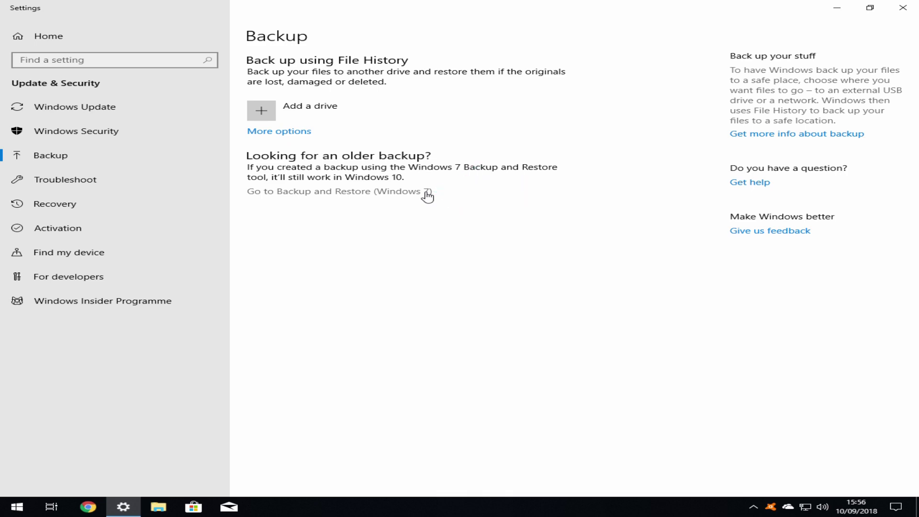
# Open Backup and Restore (Windows 7) and start the Create a system image wizard on Backup (E:)
pyautogui.click(427, 192)
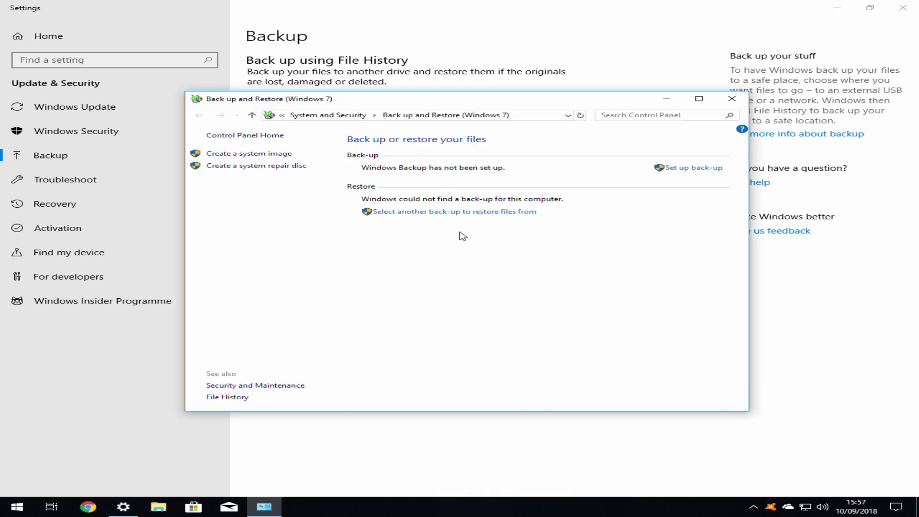
pyautogui.click(285, 155)
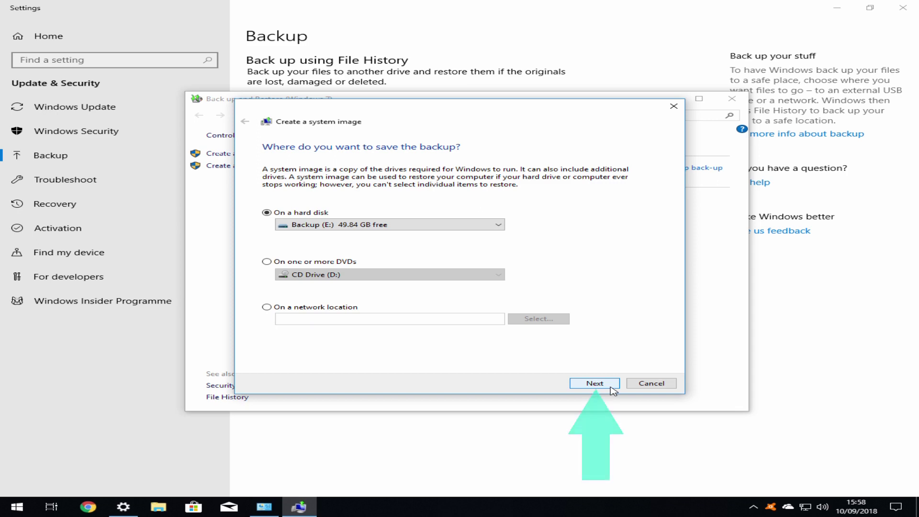
# Accept Backup (E:) as the image location, backing up C: (System) using up to 19 GB
pyautogui.click(613, 388)
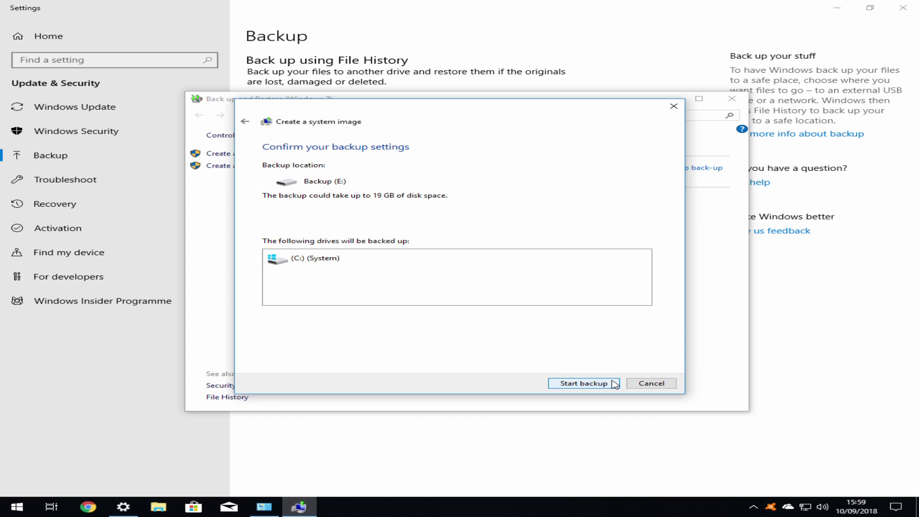
# Start the system image backup and decline creating a system repair disc
pyautogui.click(613, 383)
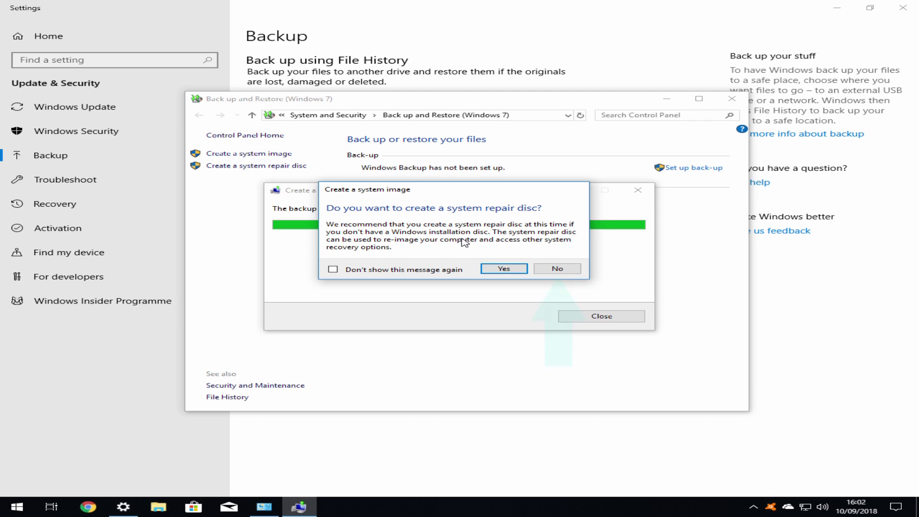
pyautogui.click(553, 268)
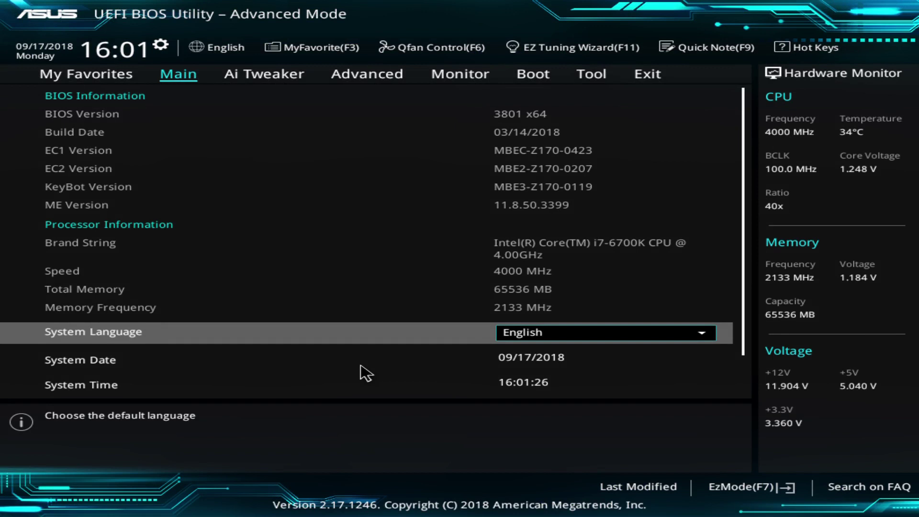
# Show the BIOS Boot page to review the boot configuration, including Fast Boot
pyautogui.click(533, 74)
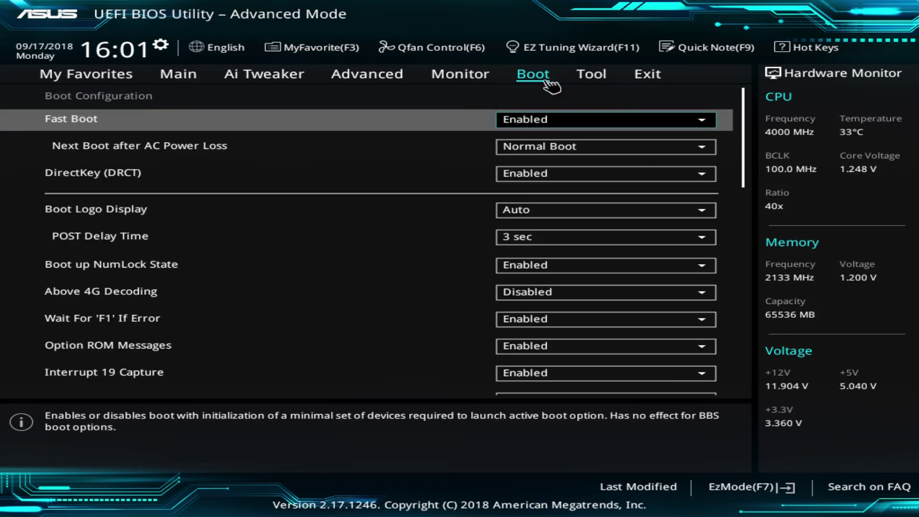